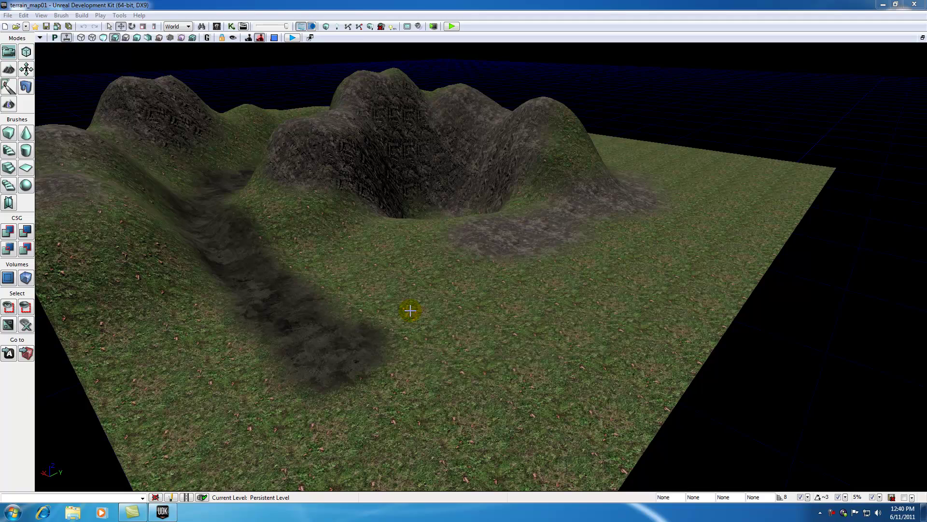
- Fly the camera around the hilly terrain to get an overview of it
mouse_move(411, 310)
mouse_down()
mouse_move(413, 285)
mouse_move(394, 288)
mouse_move(398, 315)
mouse_up()
right_drag(336, 311, 348, 311)
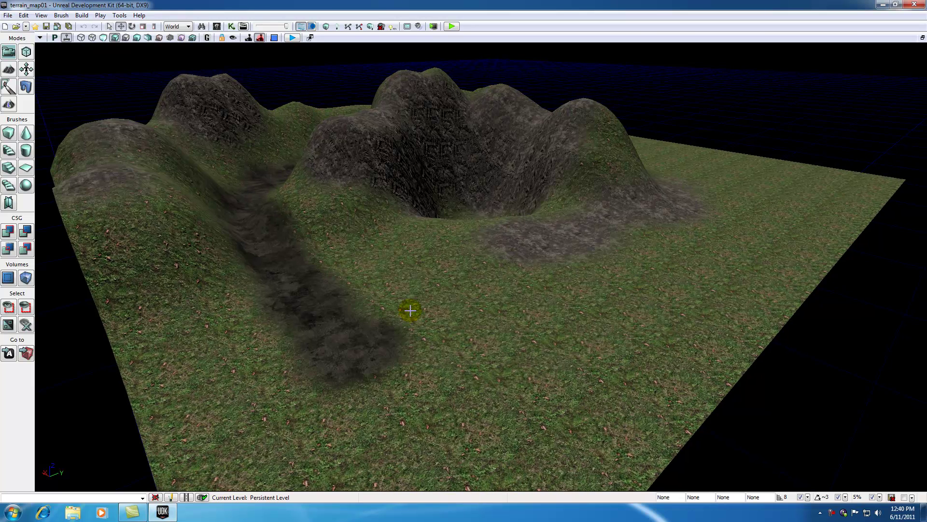
drag(404, 307, 401, 287)
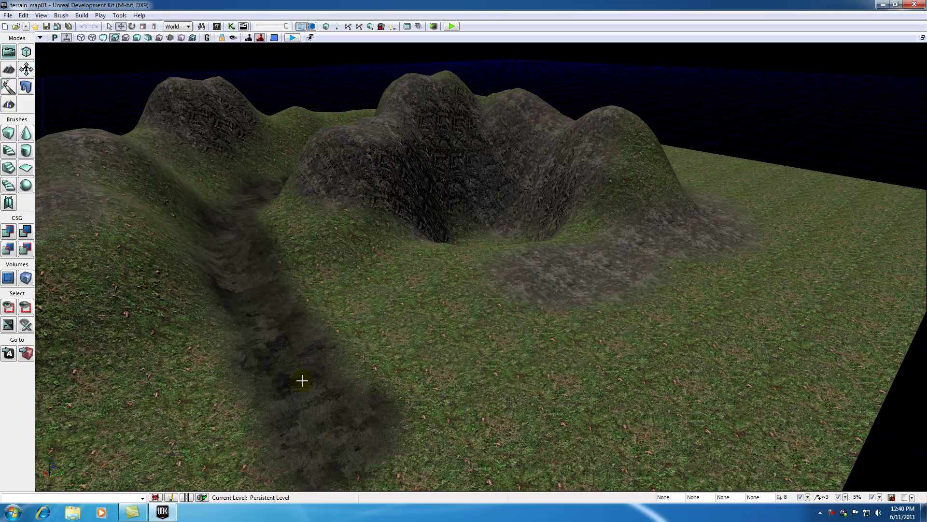
scroll(241, 280, up, 2)
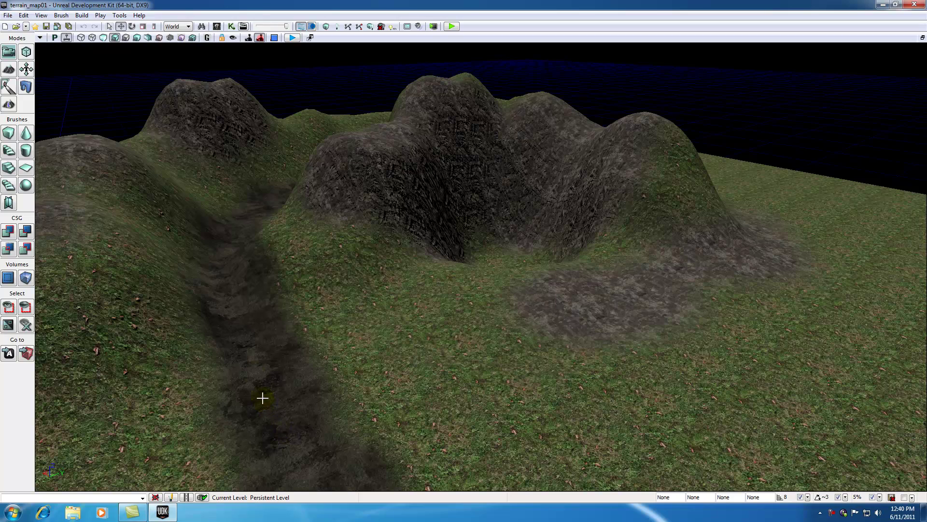
drag(346, 387, 350, 444)
drag(381, 334, 385, 283)
scroll(485, 312, down, 4)
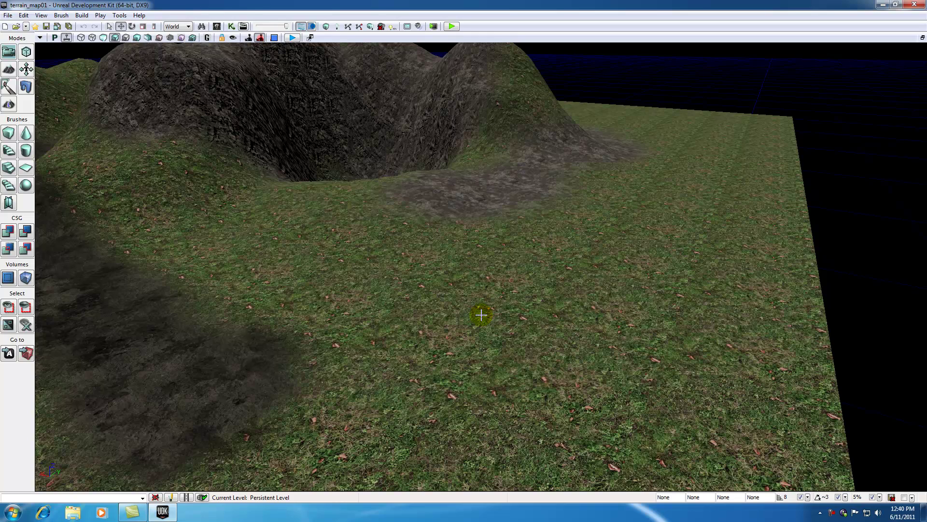
mouse_move(428, 301)
right_down()
mouse_move(405, 280)
mouse_move(351, 281)
mouse_move(381, 300)
mouse_move(428, 302)
right_up()
drag(369, 323, 358, 316)
middle_drag(358, 316, 358, 276)
right_drag(358, 275, 365, 318)
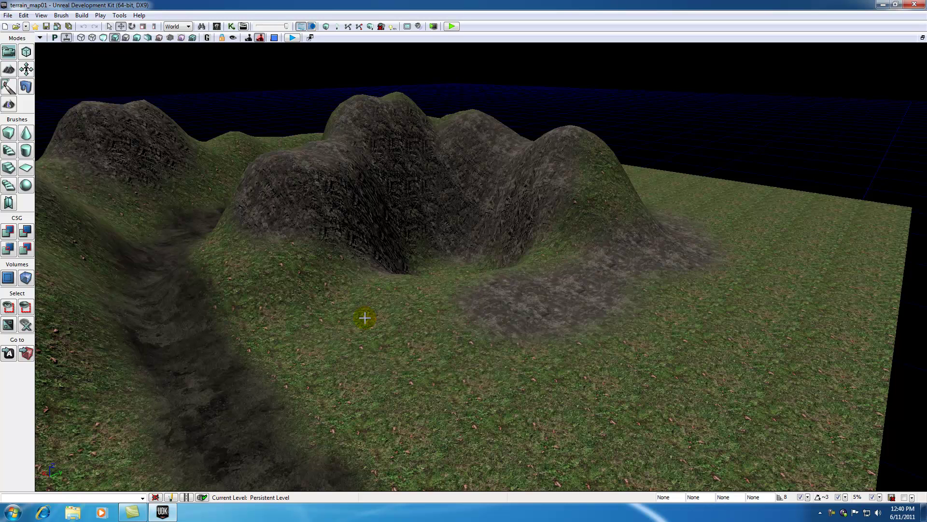
- Switch to Terrain mode and move the TerrainEdit window aside
click(9, 69)
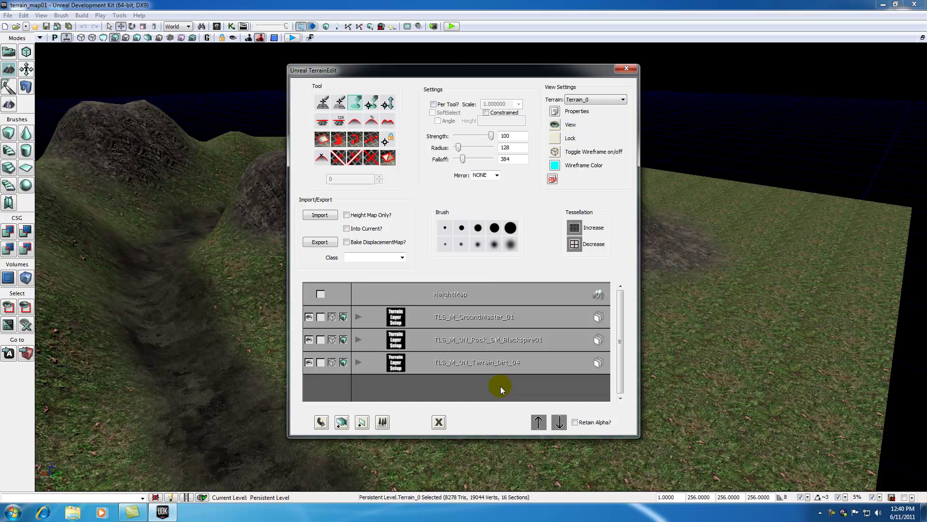
drag(457, 72, 739, 85)
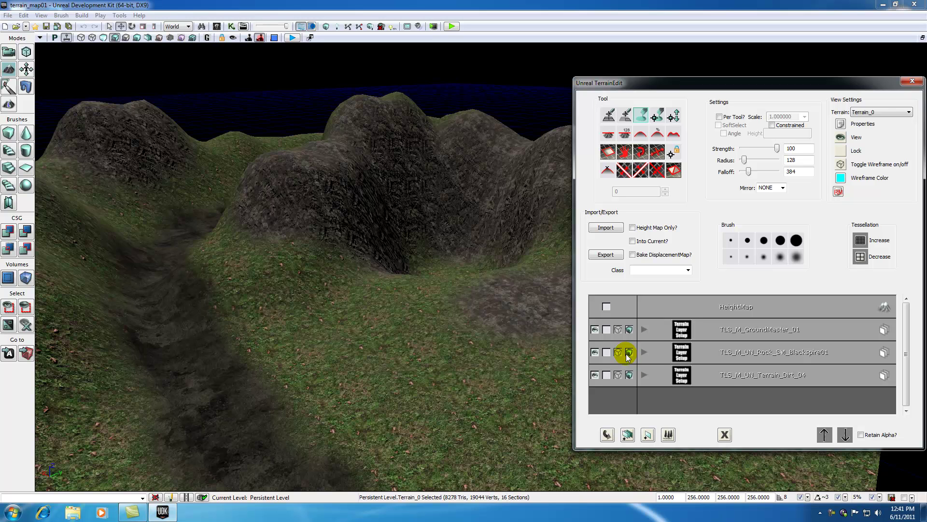
click(682, 399)
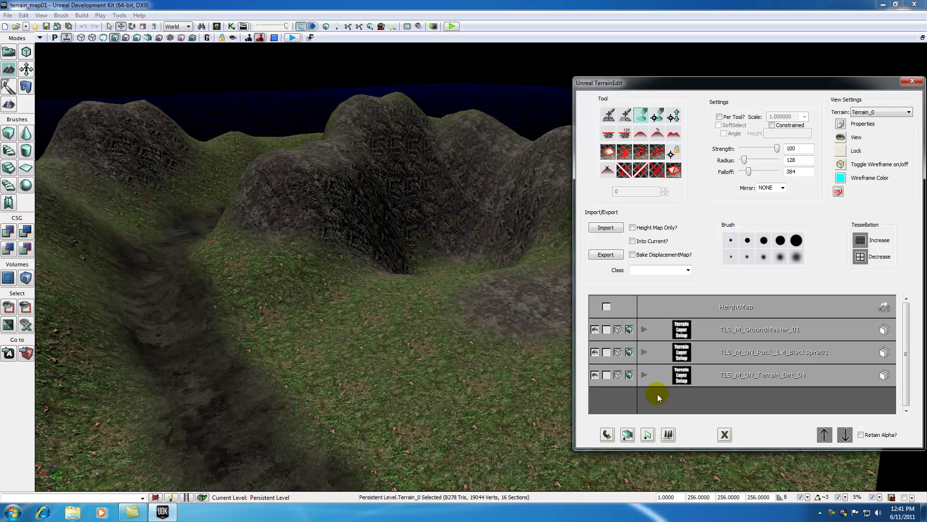
- Filter the Content Browser to Static Meshes matching 'tree'
click(217, 27)
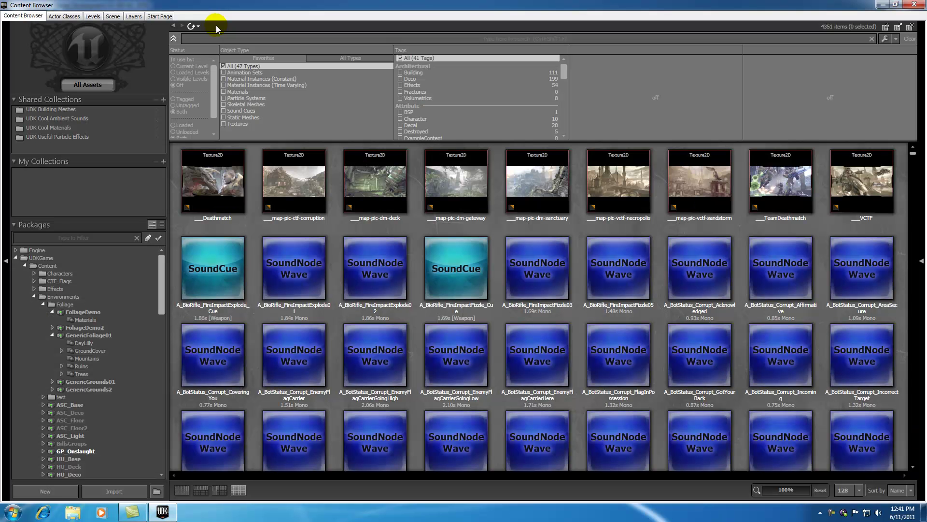
click(224, 118)
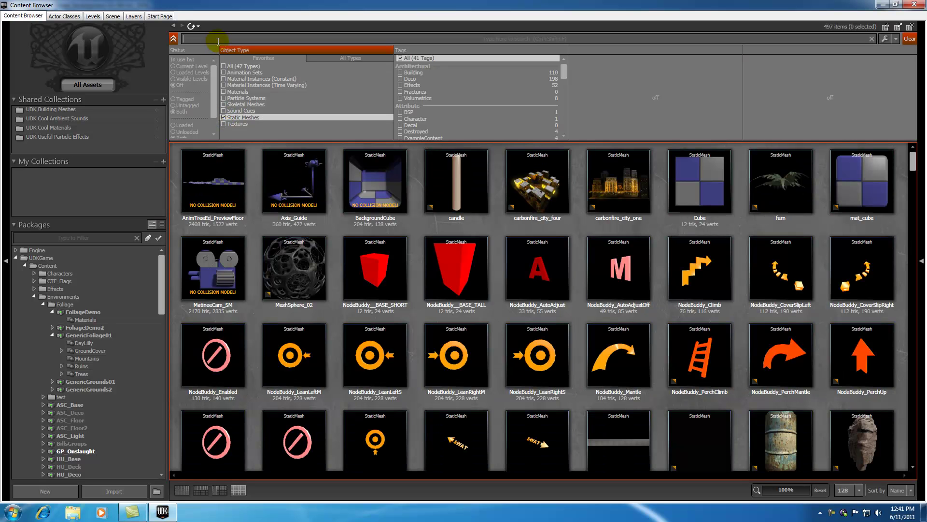
click(219, 41)
text(tree)
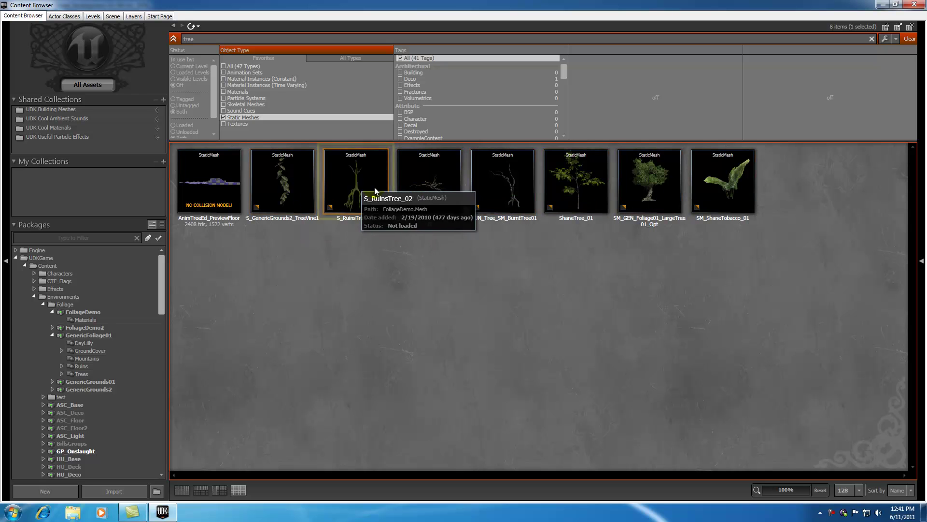
- Compare the tree thumbnails and select SM_GEN_Foliage01_LargeTree01_Opt
click(438, 185)
click(538, 196)
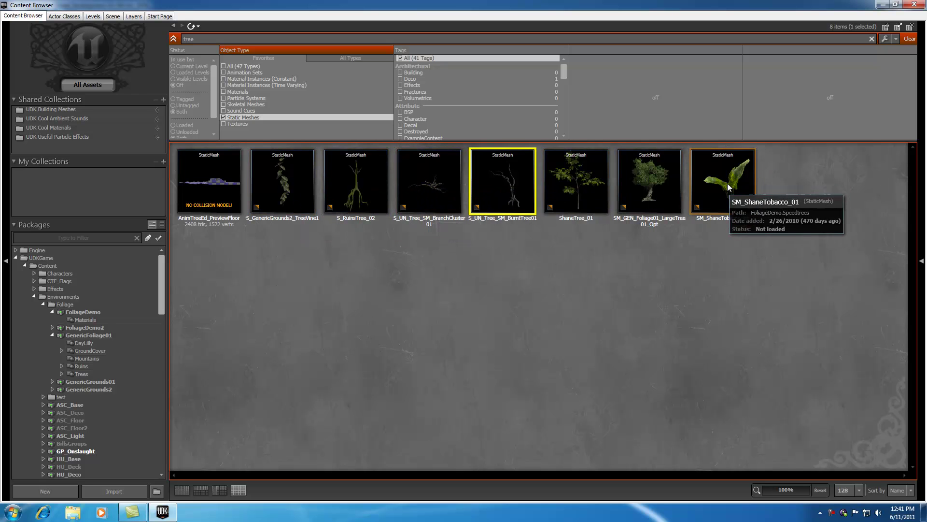
click(727, 181)
click(658, 178)
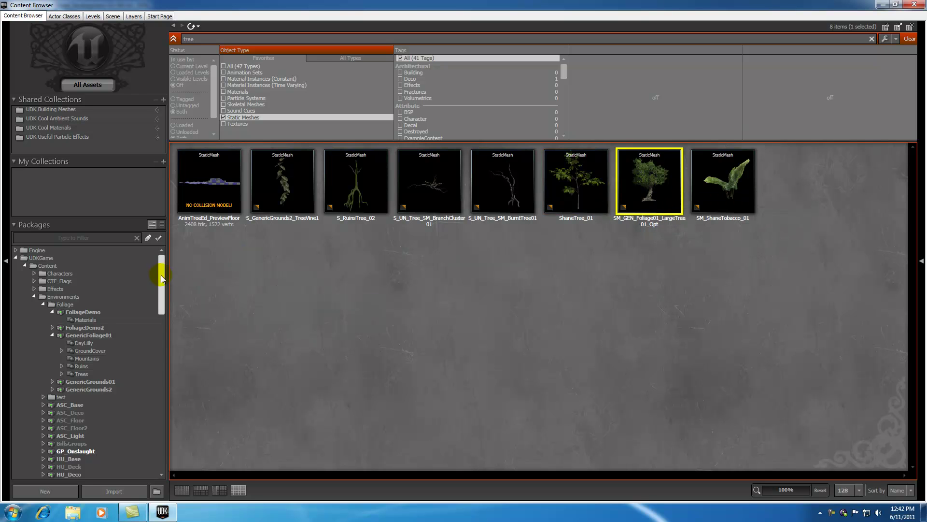
- Expand the LT_Buildings, LT_Buildings2 and LT_Mech packages in the Packages tree
drag(161, 275, 158, 340)
click(42, 376)
click(52, 383)
click(43, 407)
click(52, 414)
scroll(51, 417, down, 2)
scroll(50, 417, down, 1)
click(43, 422)
click(53, 429)
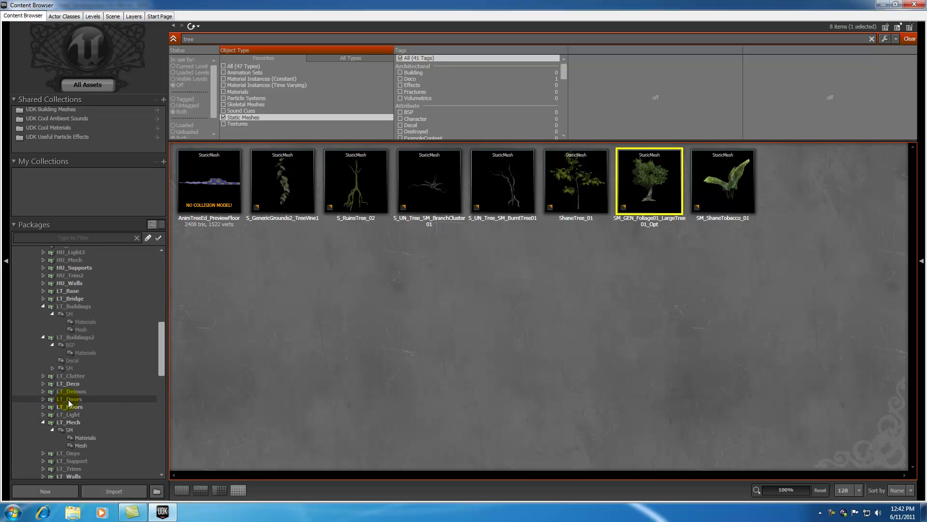
- Sync to GenericFoliage01, fully load it, and reselect SM_GEN_Foliage01_LargeTree01_Opt
right_click(643, 181)
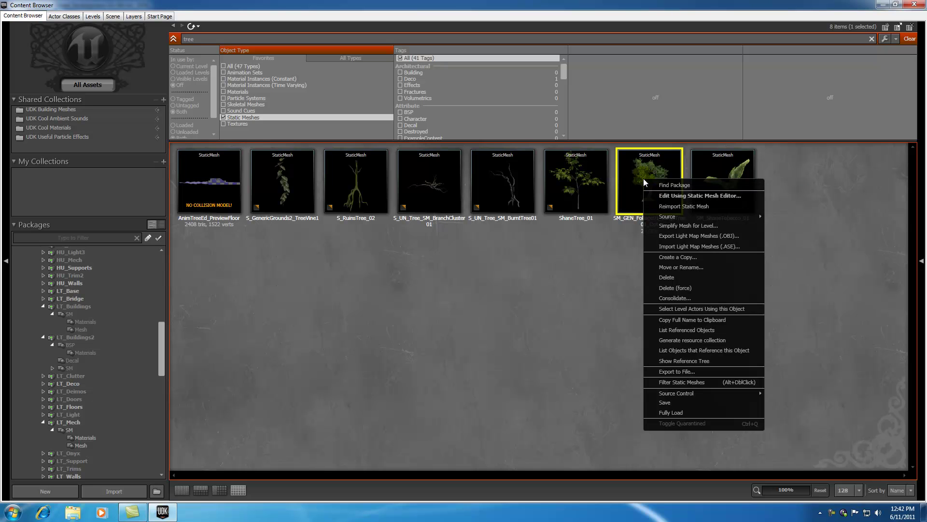
click(660, 186)
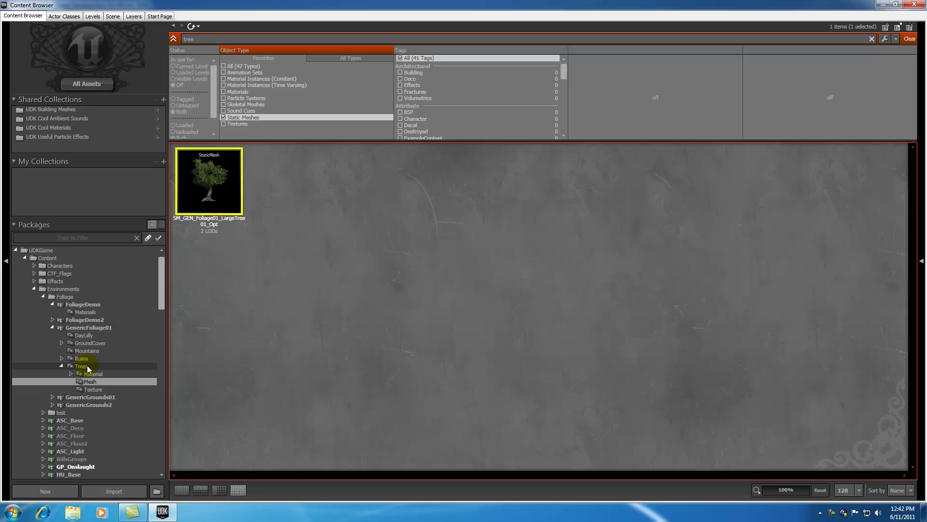
click(89, 327)
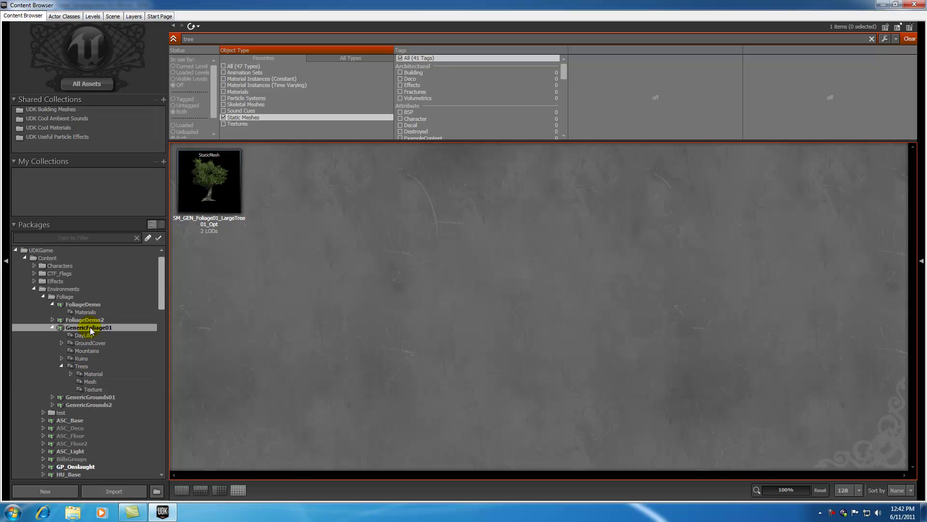
right_click(84, 327)
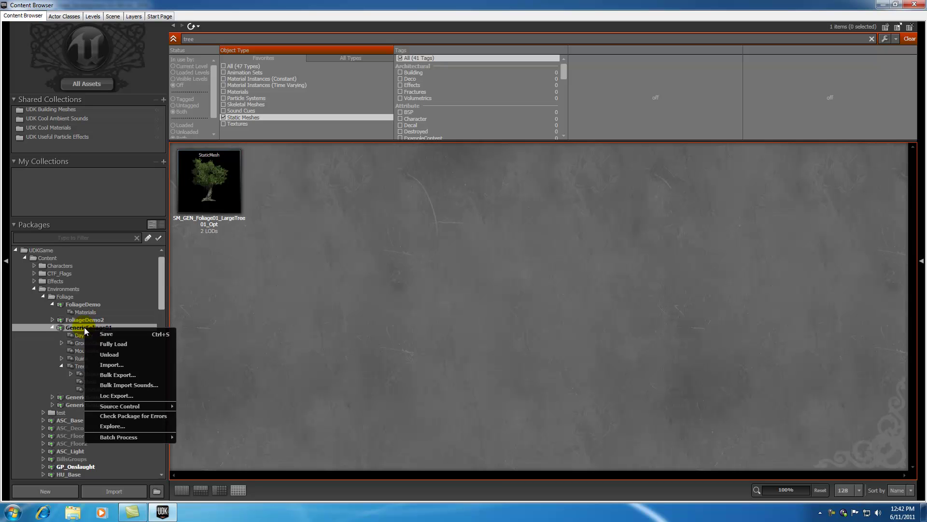
click(109, 344)
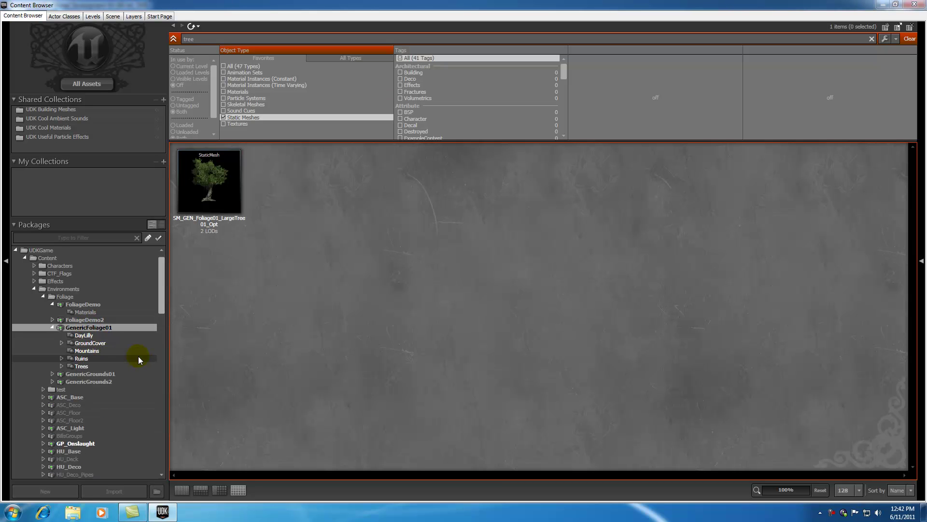
mouse_move(213, 190)
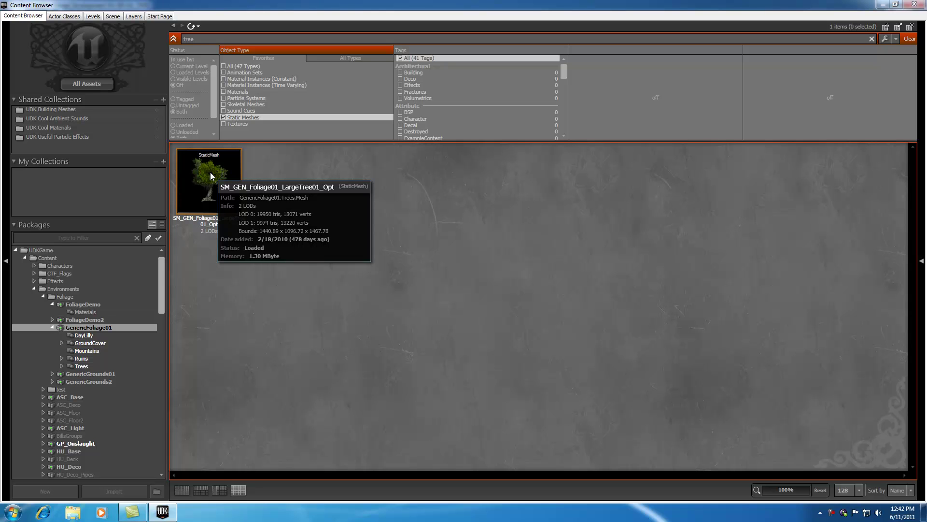
click(205, 171)
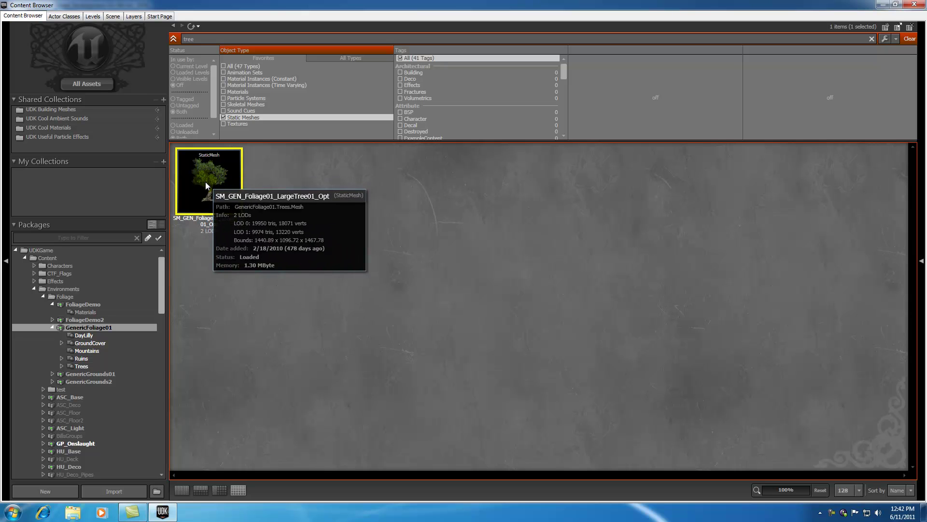
- Close the Content Browser, create a New DecoLayer named 'trees', and select it
click(920, 6)
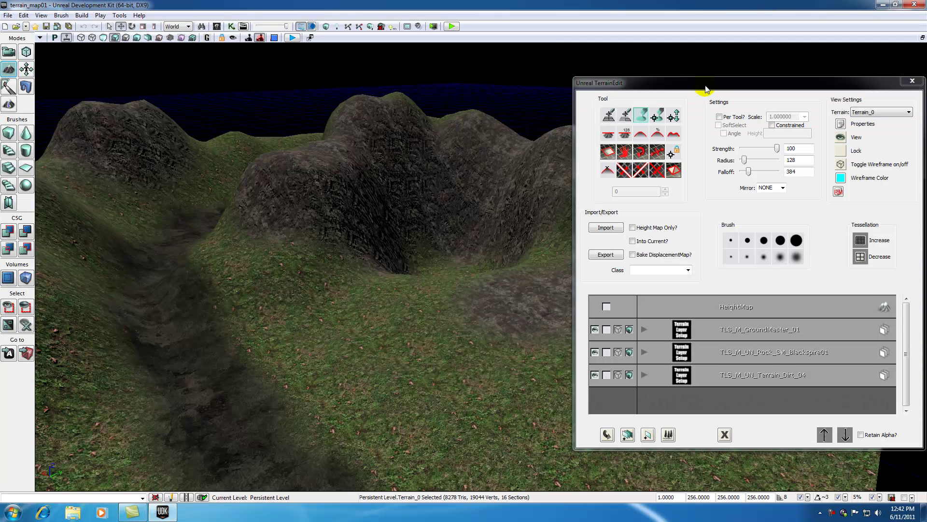
mouse_move(706, 90)
mouse_down()
mouse_move(685, 83)
mouse_move(692, 85)
mouse_up()
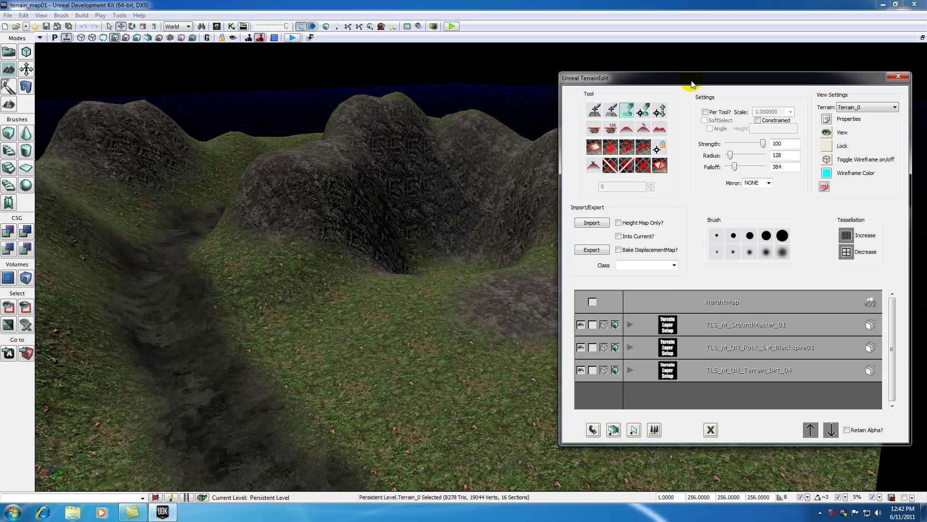
right_click(688, 393)
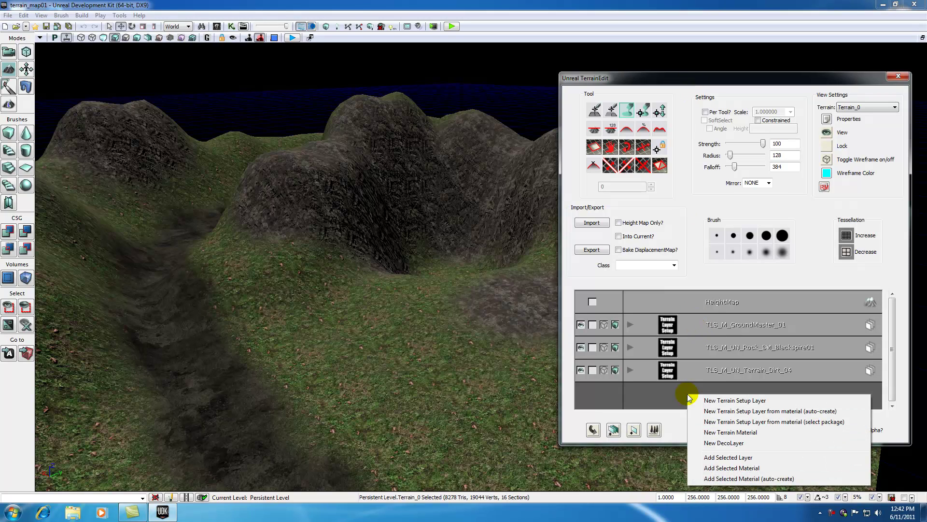
click(727, 443)
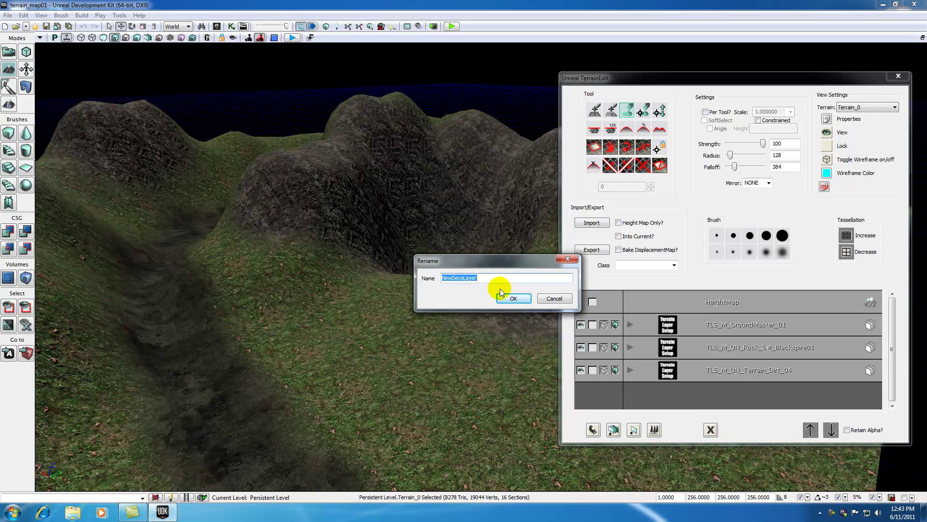
text(trees)
click(512, 299)
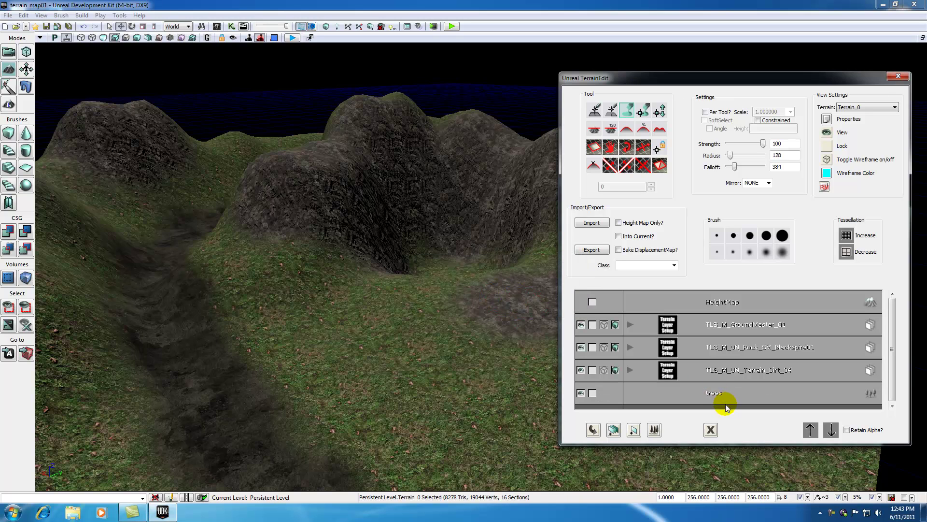
click(715, 394)
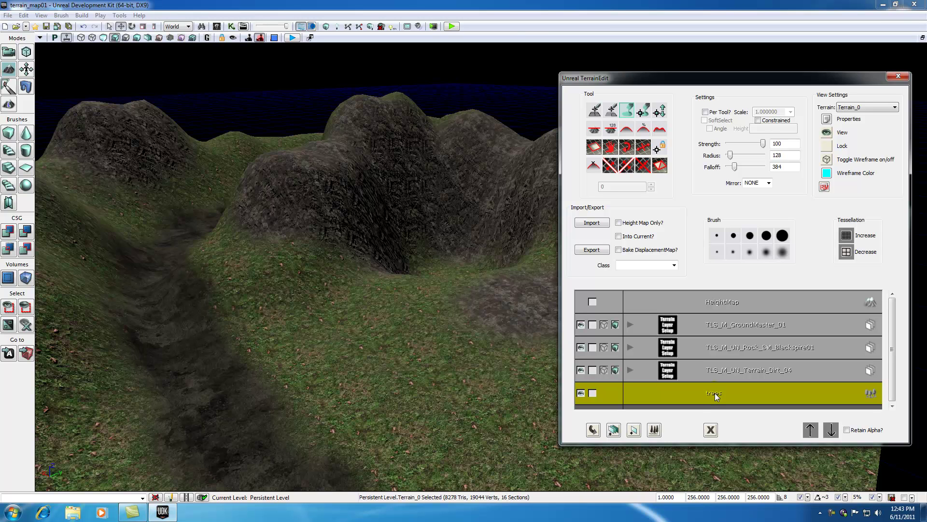
- Add the selected large tree mesh as a decoration on the trees layer
right_click(715, 394)
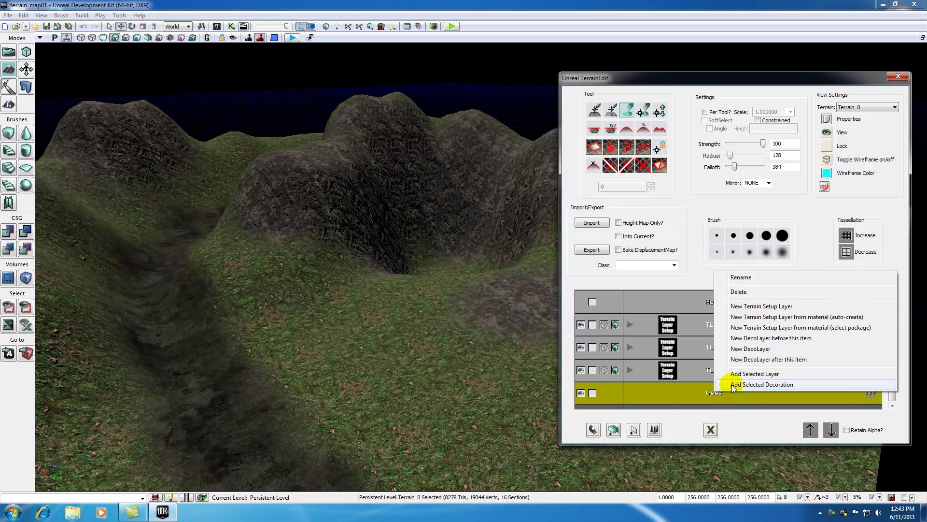
click(732, 385)
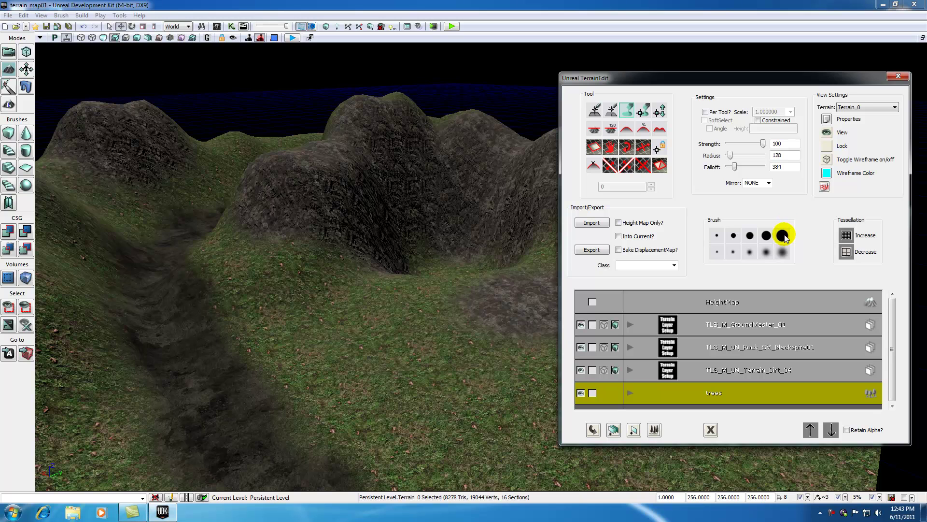
- Expand Deco Layers > [0] > Decorations > [0] in Terrain Properties and check the Factory mesh
click(827, 119)
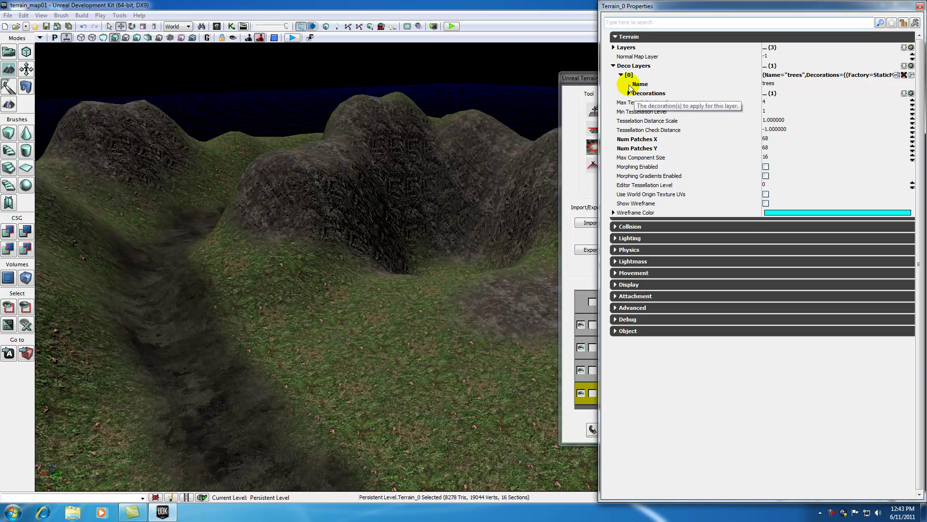
click(629, 93)
click(637, 102)
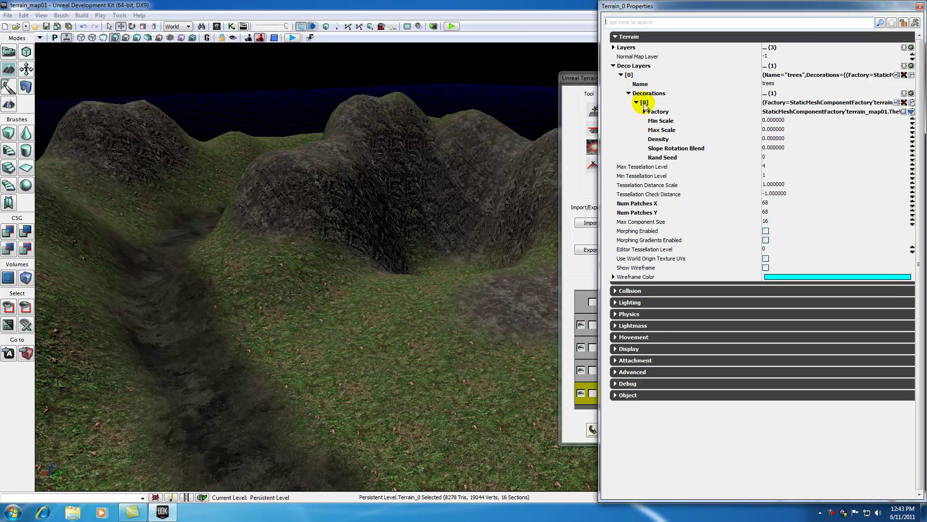
click(644, 112)
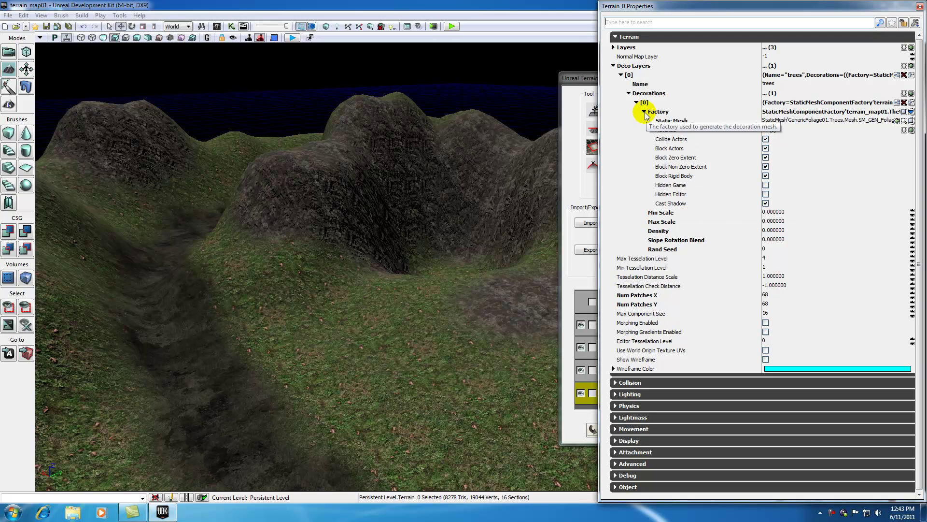
click(820, 122)
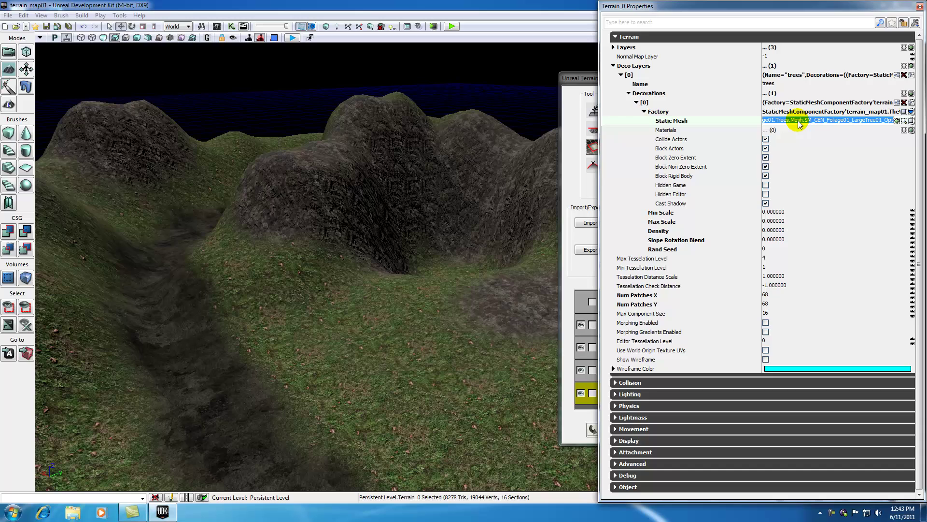
click(645, 112)
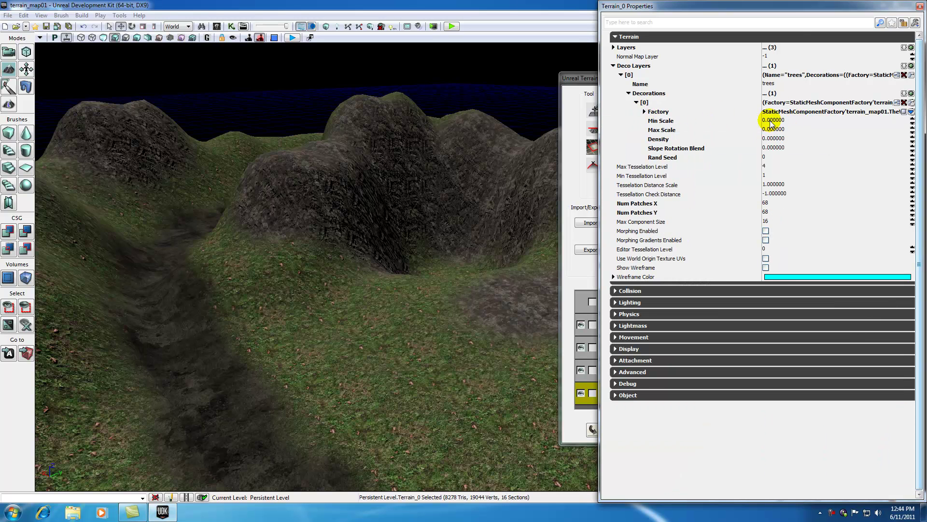
- Put the decoration's Min Scale field into edit mode
click(660, 122)
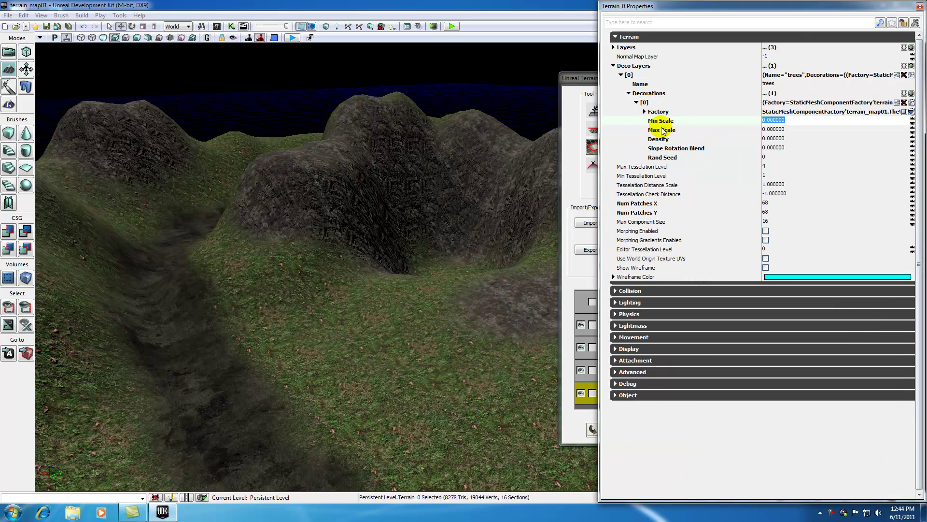
click(662, 131)
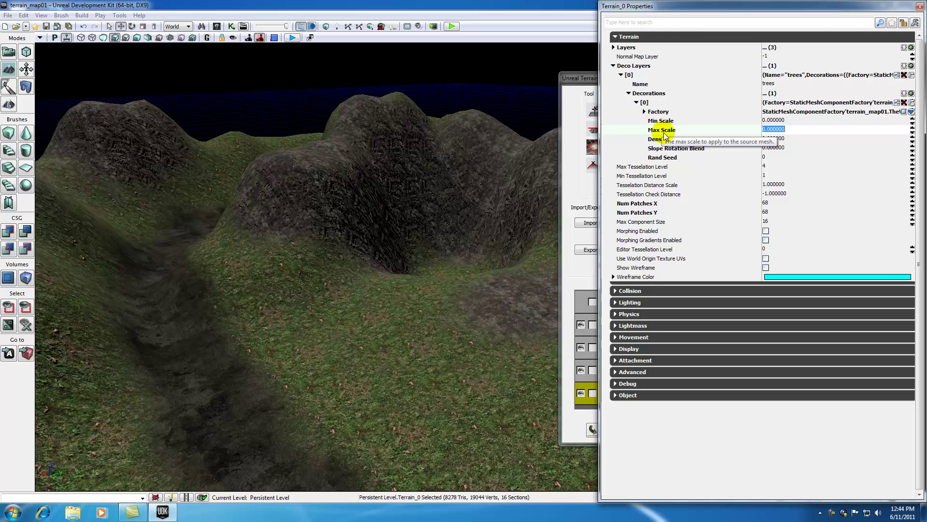
click(781, 121)
click(780, 129)
click(779, 137)
click(778, 120)
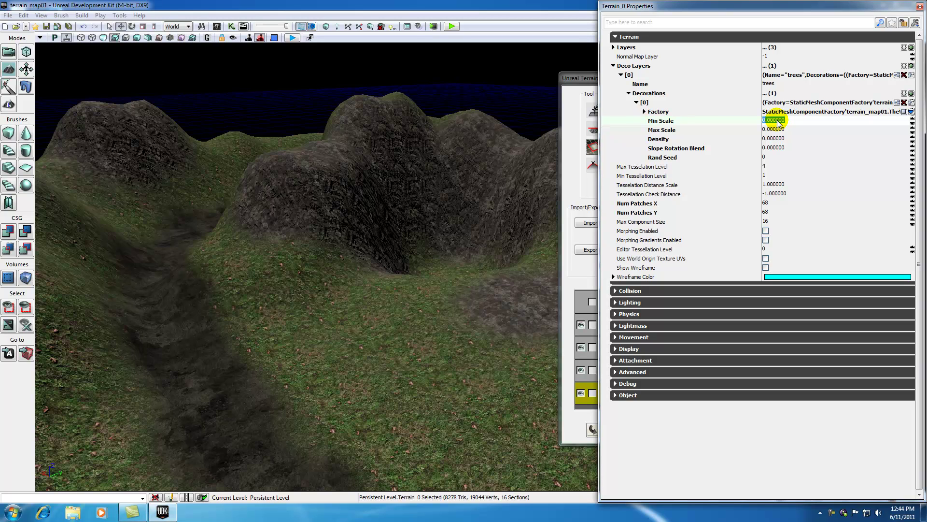
click(780, 129)
click(779, 120)
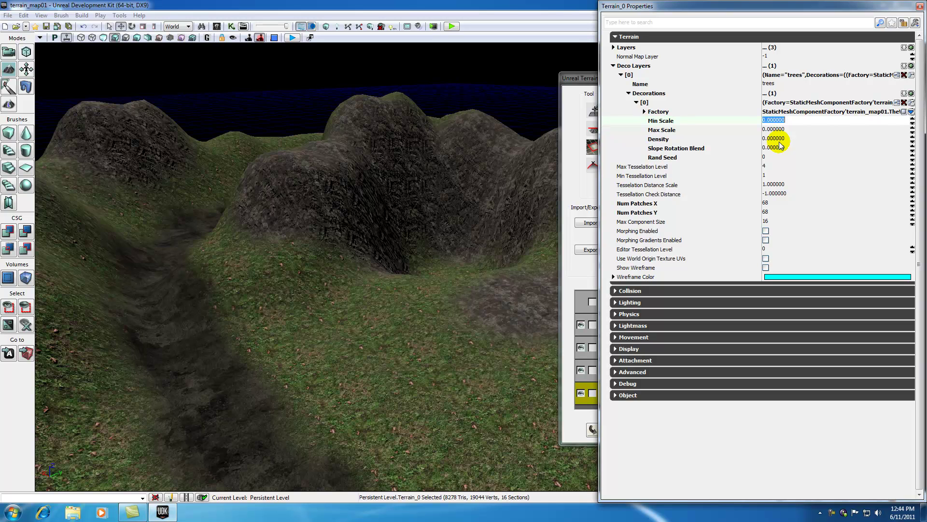
- Set the trees decoration to Min Scale 0.2, Max Scale 1.0 and Density 0.6
text(.)
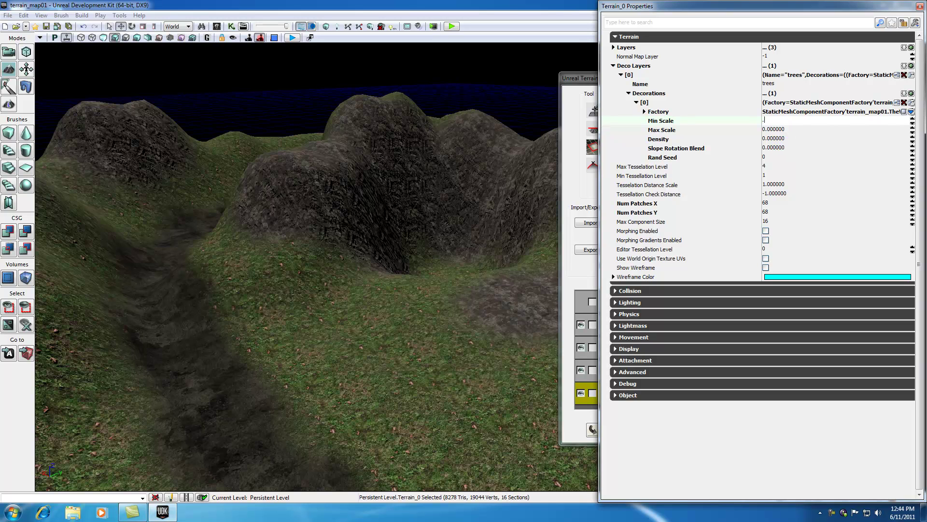
text(2)
click(779, 129)
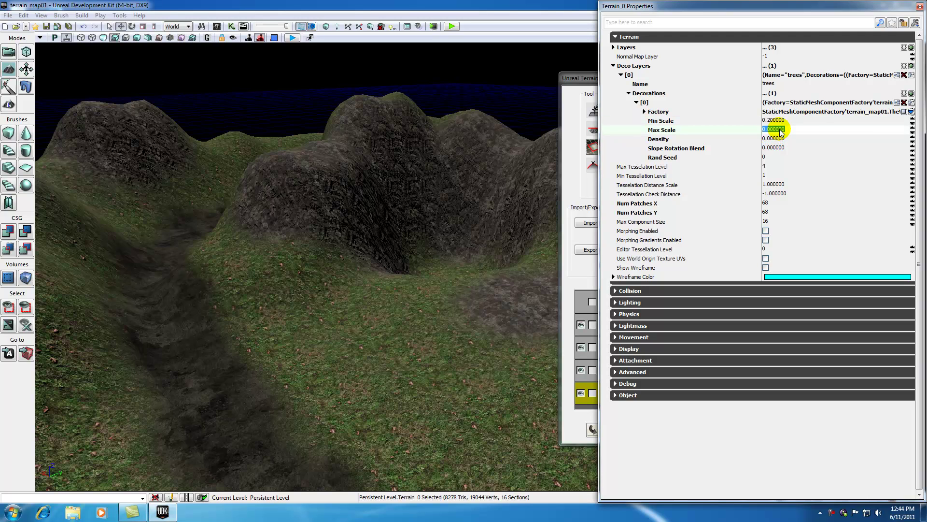
text(1)
click(778, 138)
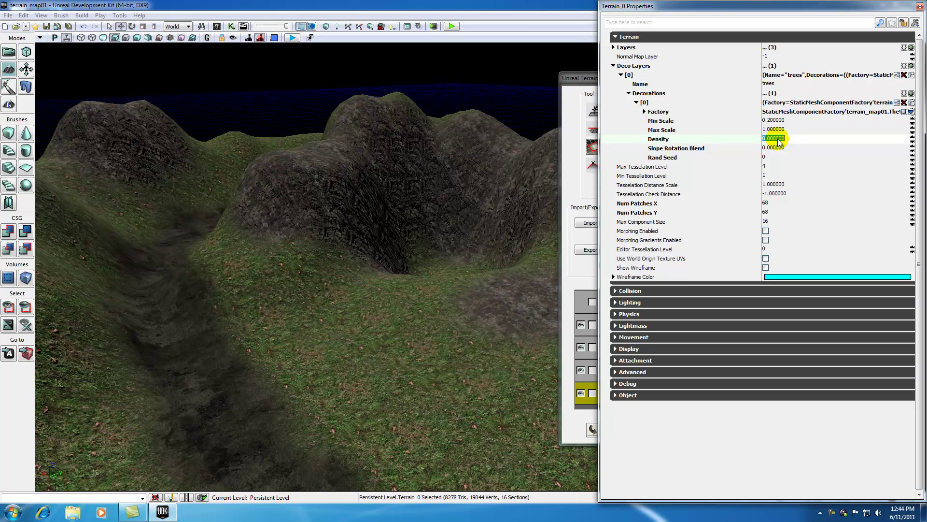
text(.1)
key(BackSpace)
key(BackSpace)
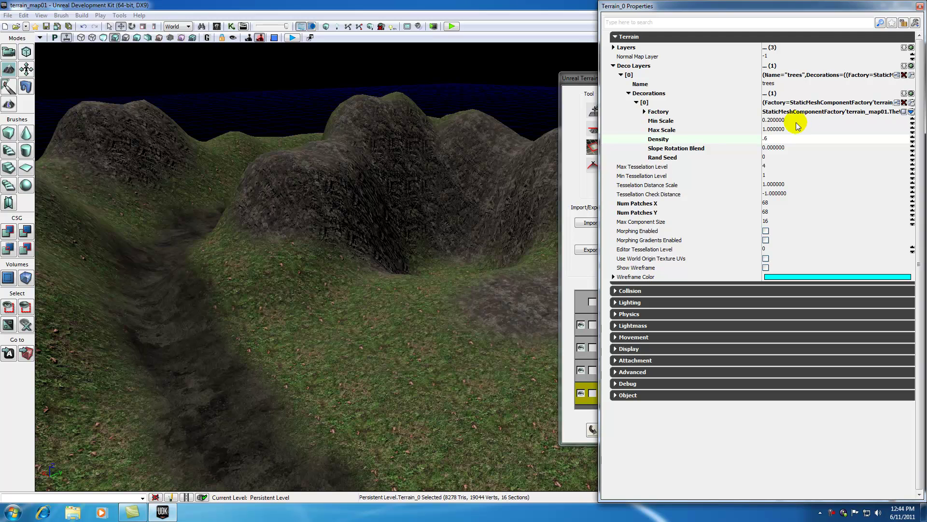
click(782, 129)
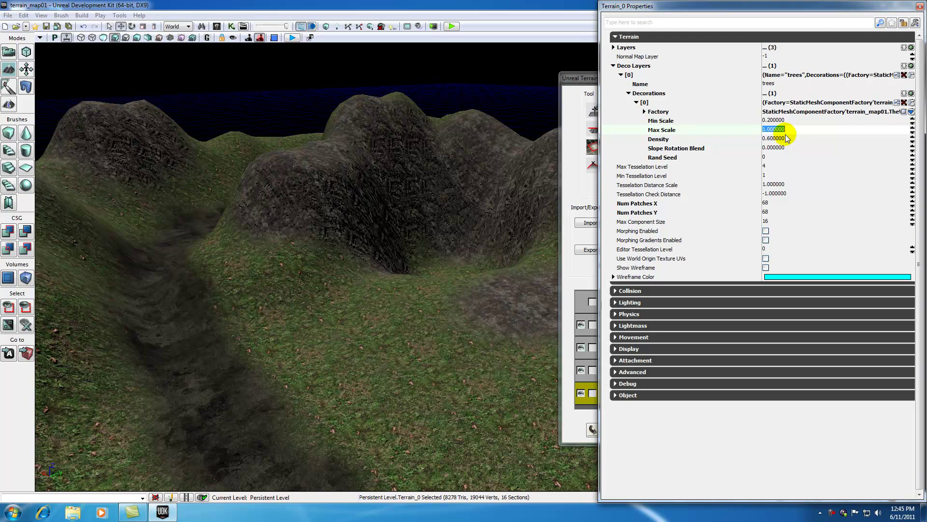
- Double-check the scale and density values, then close Terrain Properties
click(786, 120)
click(787, 130)
click(787, 139)
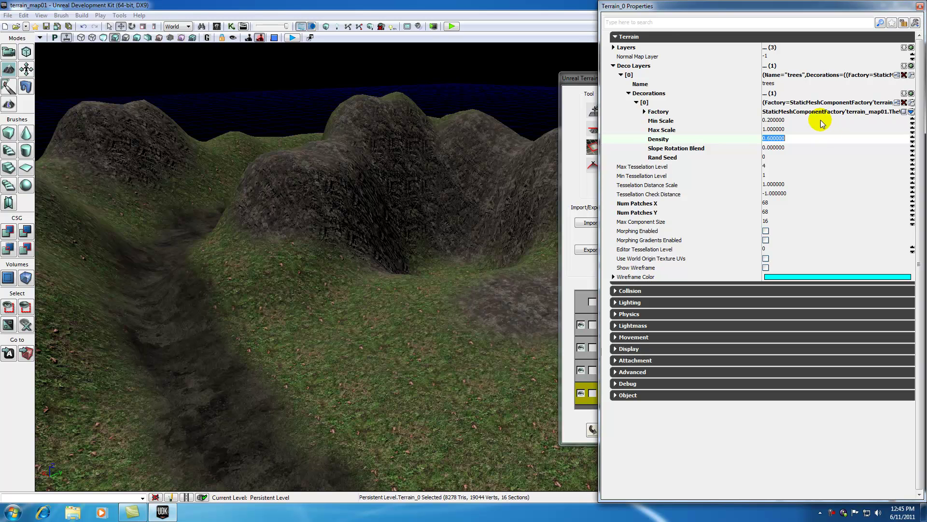
click(780, 129)
click(919, 6)
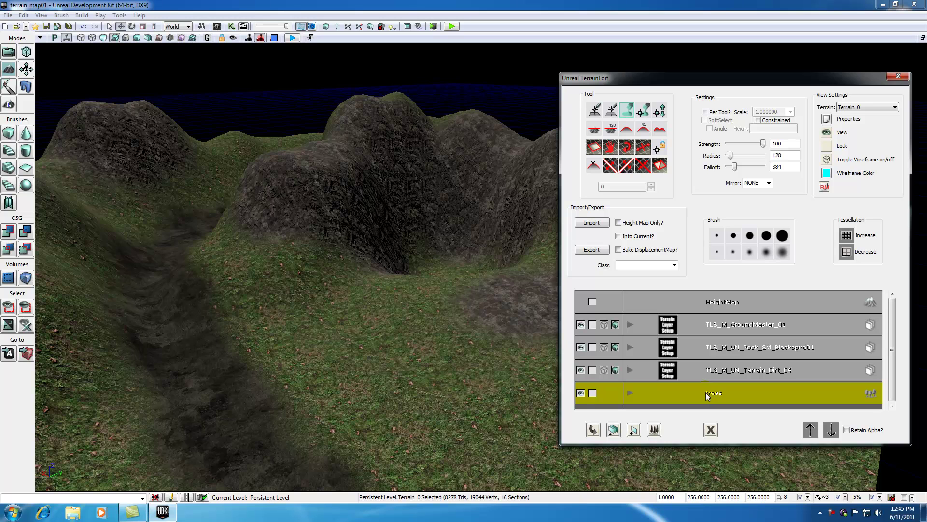
- Raise the brush Radius to 757 and paint a cluster of trees onto the grass
click(379, 399)
drag(675, 82, 687, 81)
drag(743, 154, 751, 167)
mouse_move(359, 374)
ctrl+mouse_down()
mouse_move(363, 366)
mouse_move(428, 414)
mouse_move(536, 438)
ctrl+mouse_up()
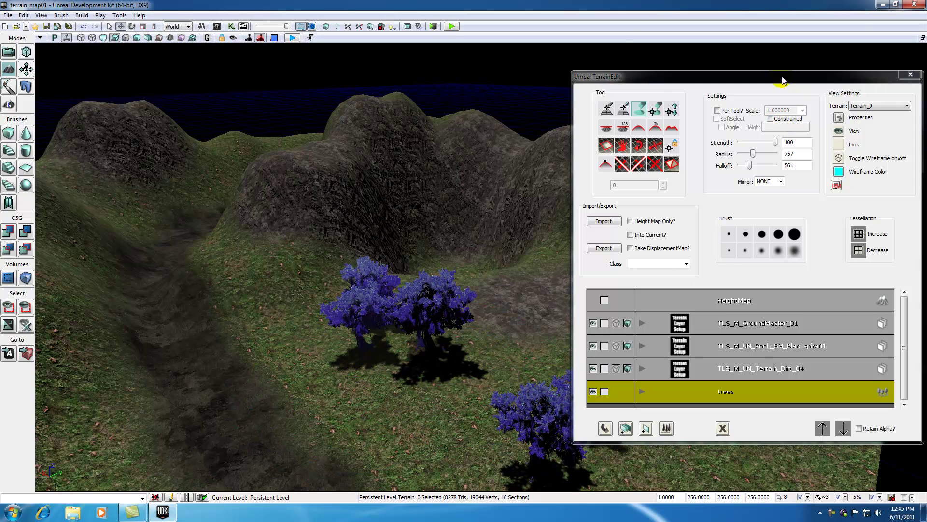
- Fly the camera toward the hills and paint trees along the ridge
drag(785, 77, 926, 112)
mouse_move(642, 259)
mouse_down()
mouse_move(621, 328)
mouse_move(631, 261)
mouse_move(590, 248)
mouse_move(564, 325)
mouse_move(618, 262)
mouse_up()
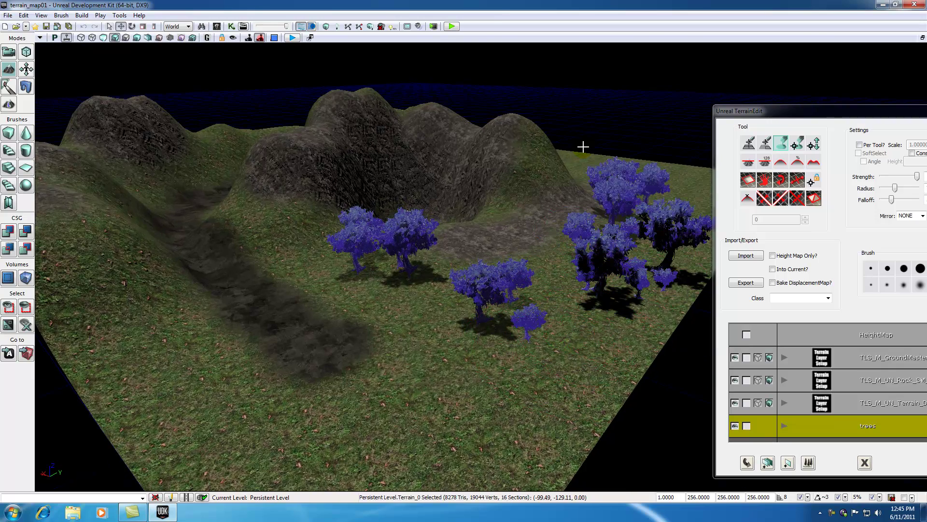
mouse_move(549, 251)
mouse_down()
mouse_move(553, 203)
mouse_move(536, 254)
mouse_up()
mouse_move(577, 232)
ctrl+mouse_down()
mouse_move(570, 215)
mouse_move(477, 186)
mouse_move(505, 196)
ctrl+mouse_up()
mouse_move(530, 286)
mouse_down()
mouse_move(452, 427)
mouse_move(501, 426)
mouse_move(515, 296)
mouse_up()
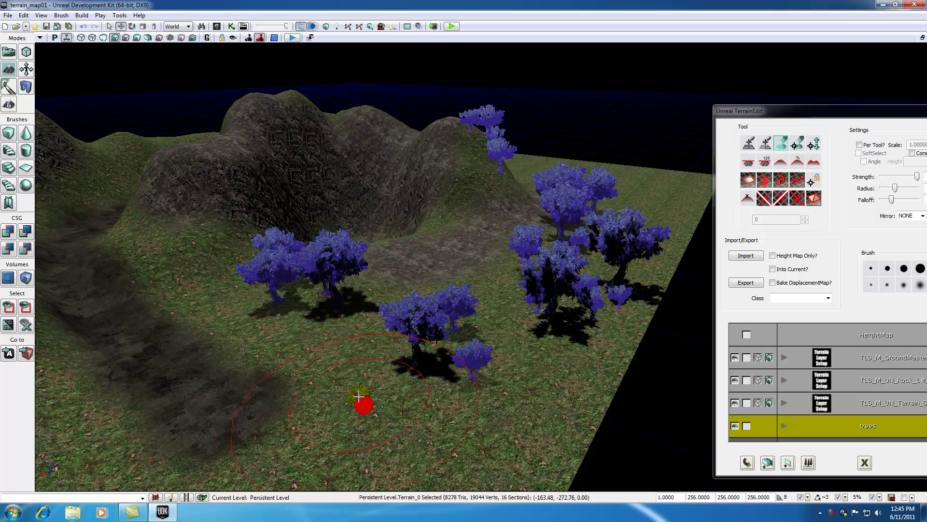
drag(305, 357, 228, 378)
right_click(235, 398)
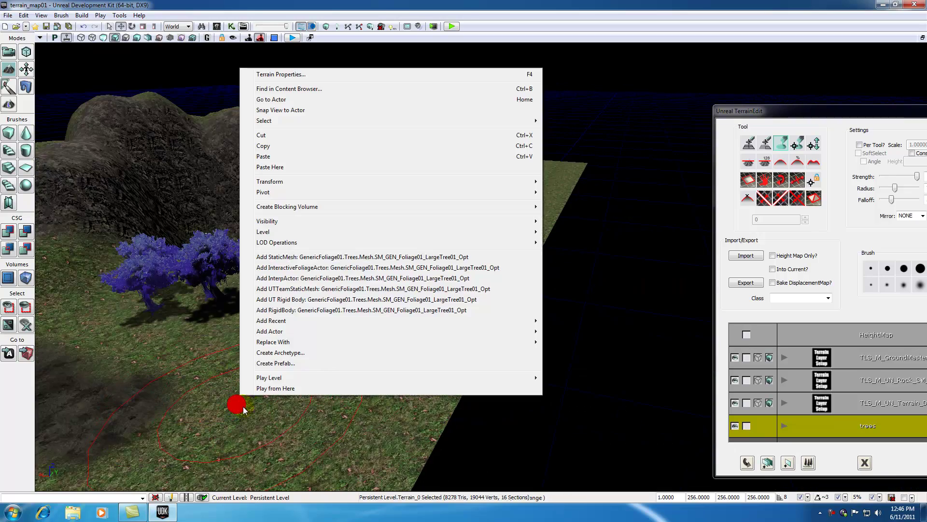
click(256, 390)
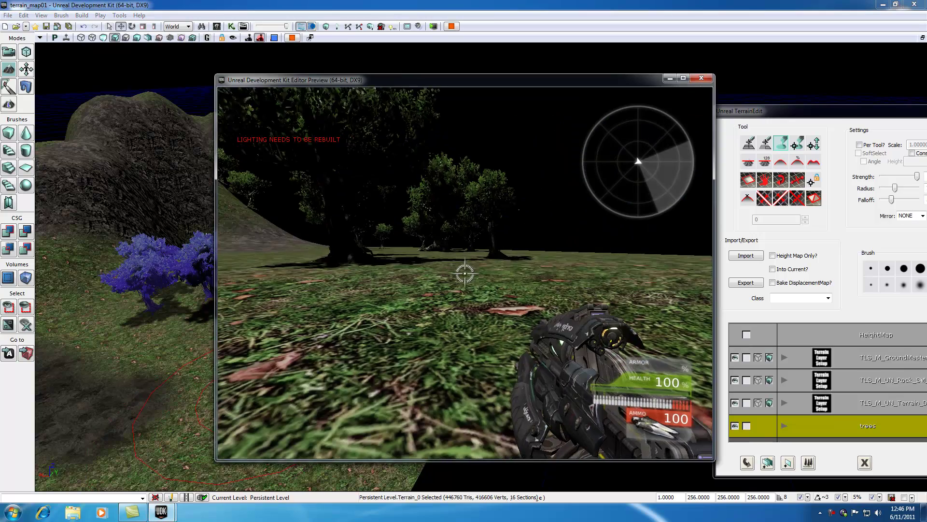
key(w)
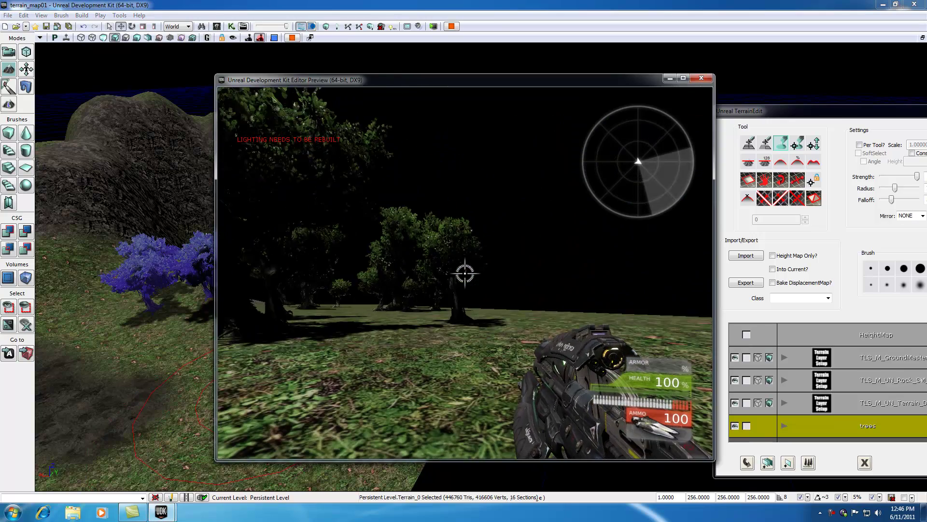
key(w)
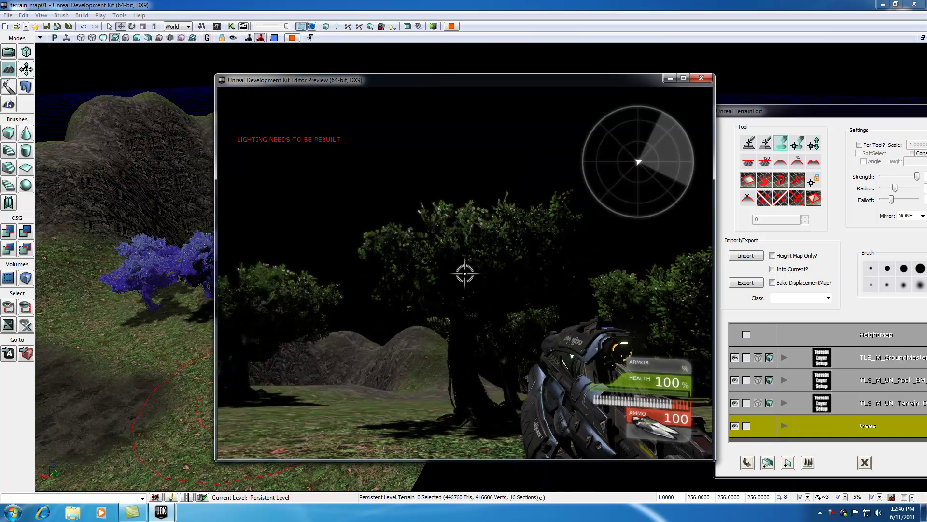
key(w)
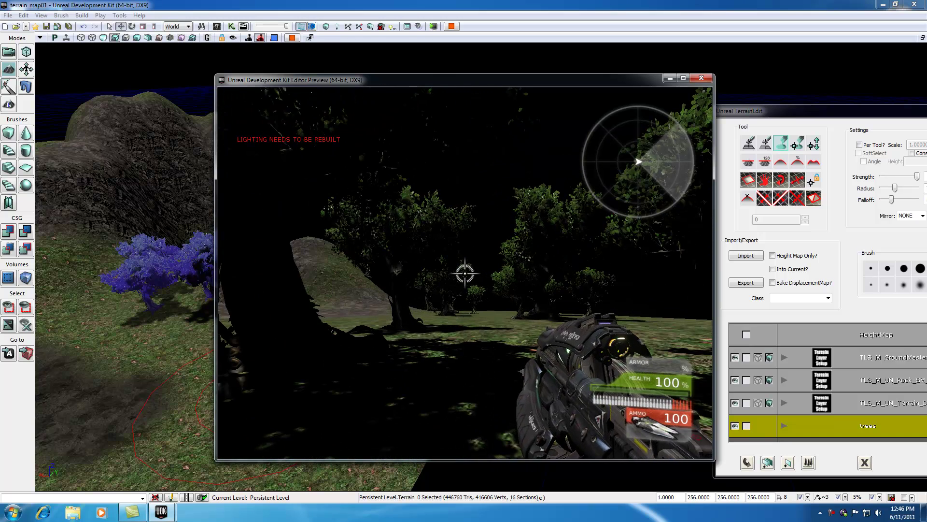
key(w)
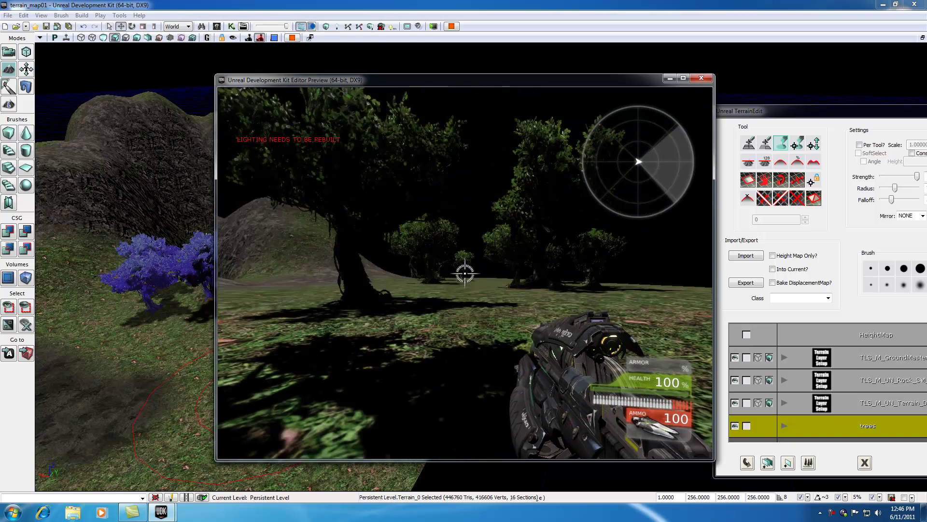
key(w)
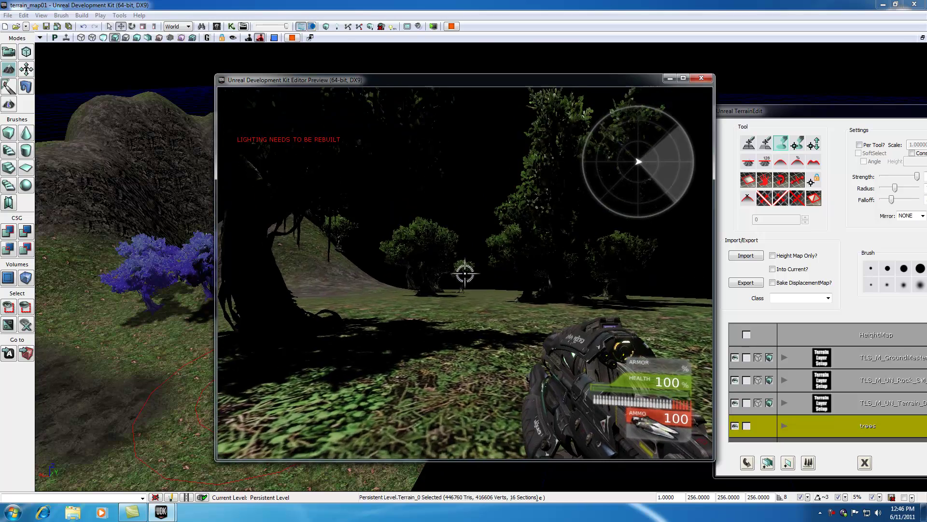
key(w)
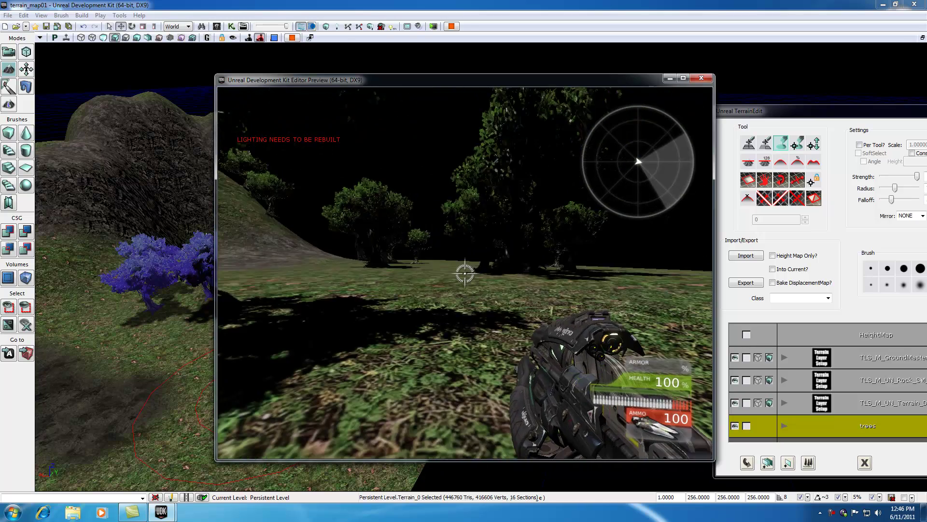
key(w)
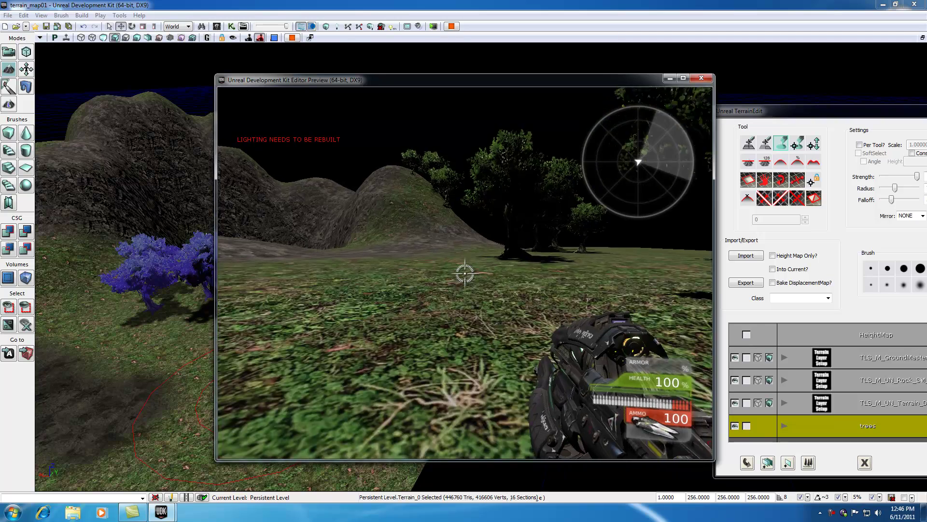
key(w)
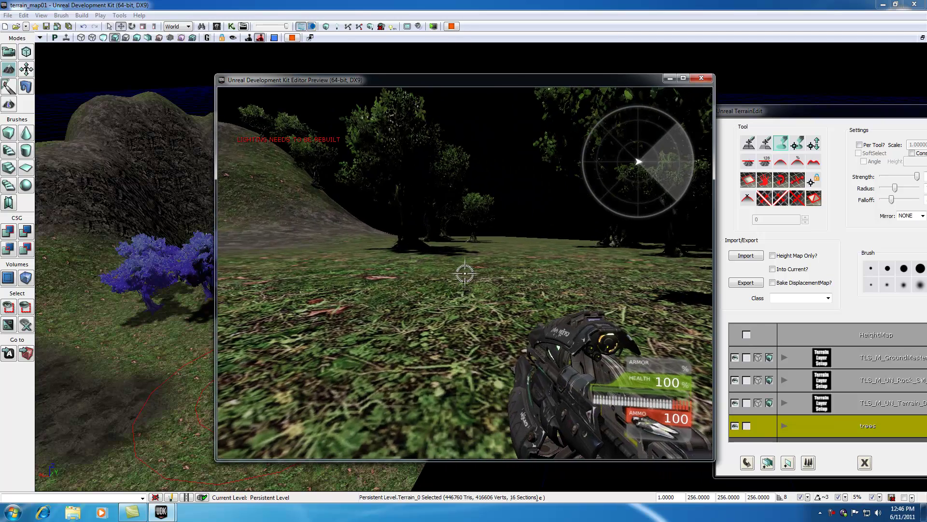
key(w)
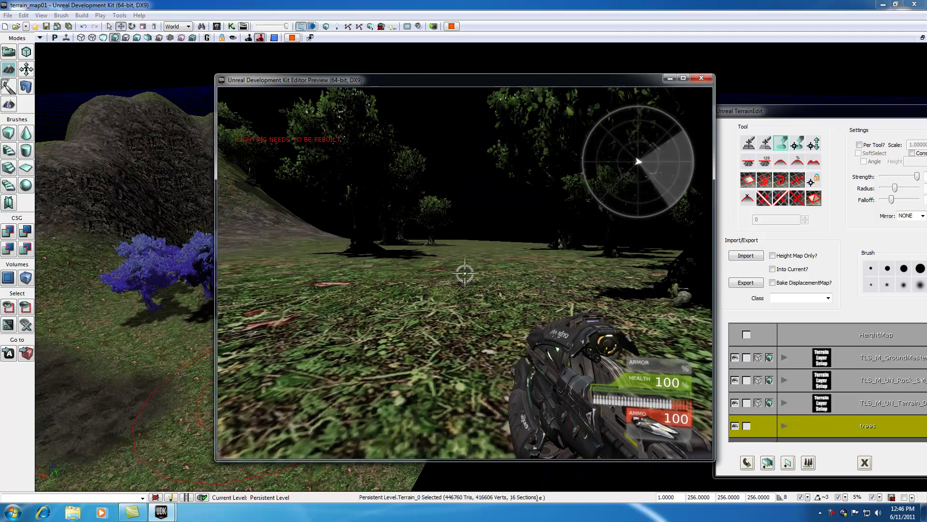
key(w)
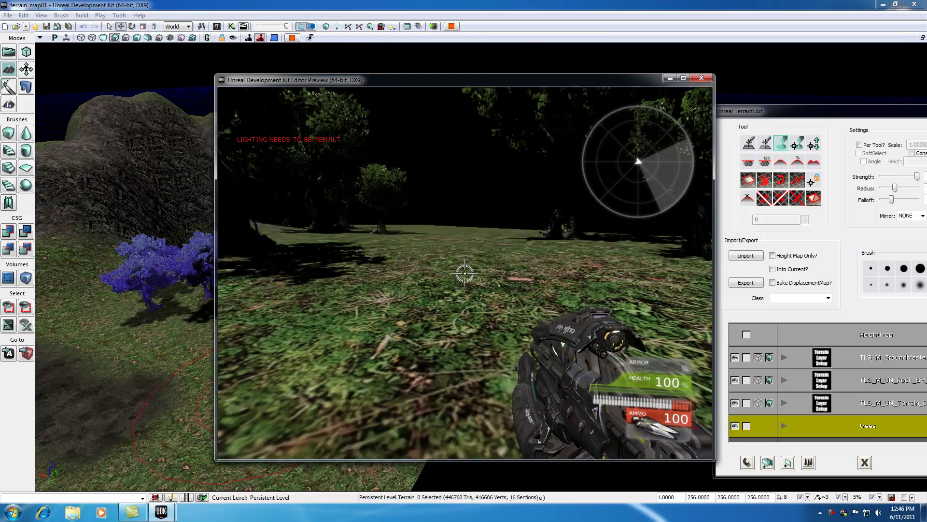
key(Escape)
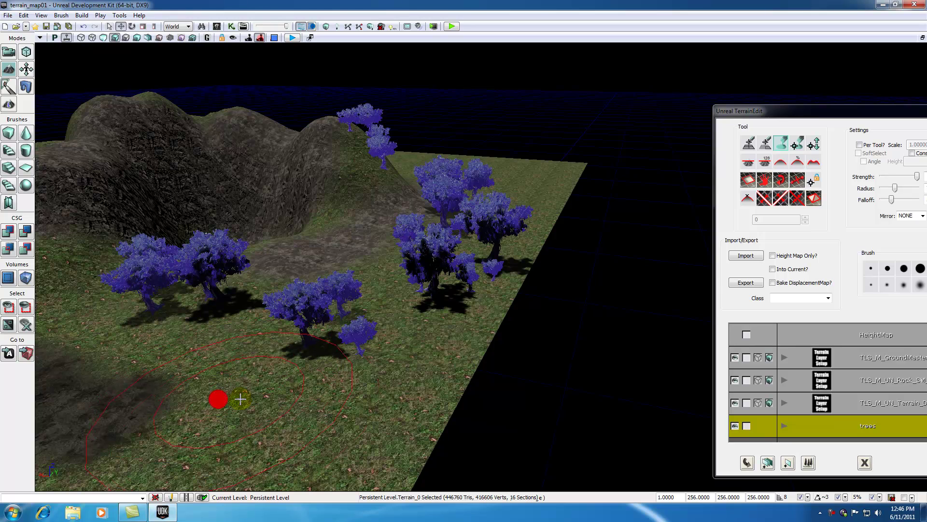
- Paint a few more trees onto the grass
ctrl+click(255, 407)
mouse_move(296, 383)
ctrl+mouse_down()
mouse_move(242, 307)
mouse_move(252, 356)
mouse_move(227, 394)
ctrl+mouse_up()
drag(227, 394, 216, 399)
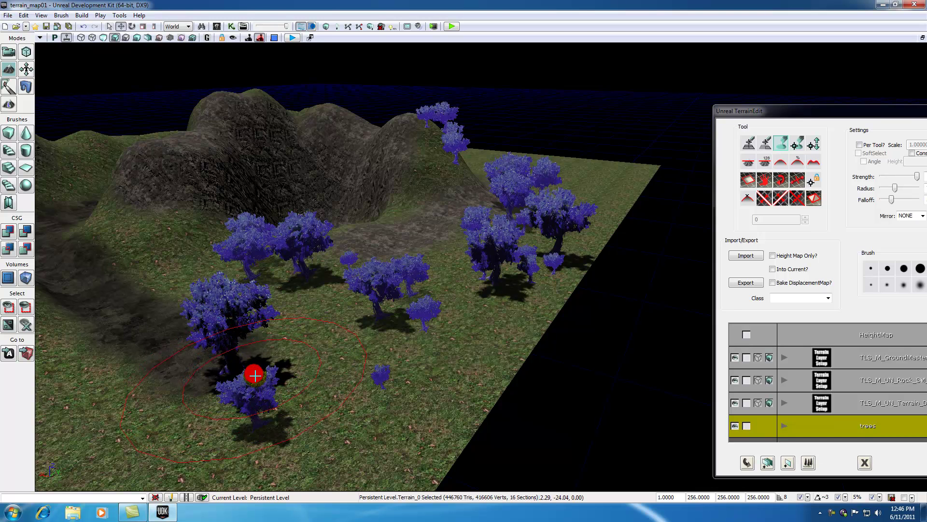
- Ctrl-drag the brush over the terrain to erase most of the trees
mouse_move(254, 390)
ctrl+right_down()
mouse_move(249, 309)
mouse_move(326, 268)
mouse_move(536, 232)
mouse_move(531, 220)
mouse_move(512, 232)
mouse_move(485, 293)
mouse_move(391, 362)
ctrl+right_up()
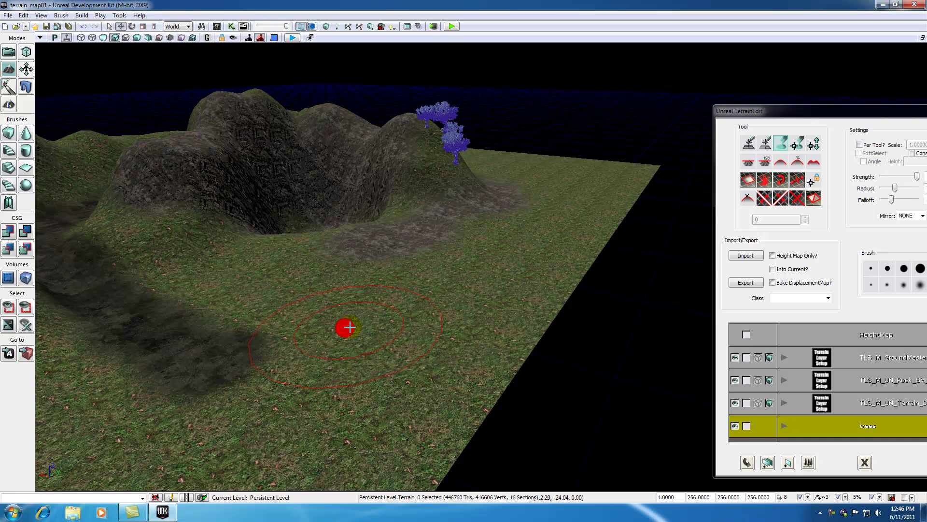
mouse_move(322, 326)
mouse_down()
mouse_move(313, 327)
mouse_move(321, 326)
mouse_up()
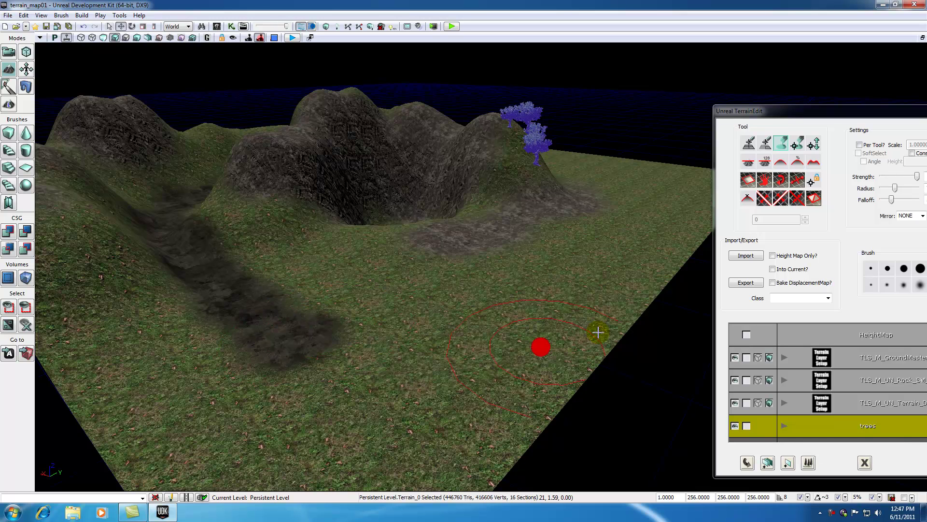
right_click(832, 514)
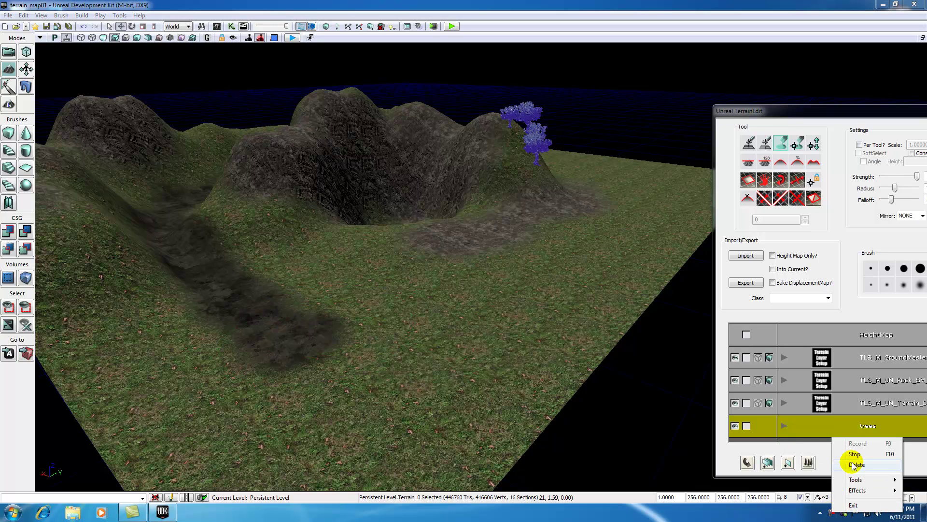